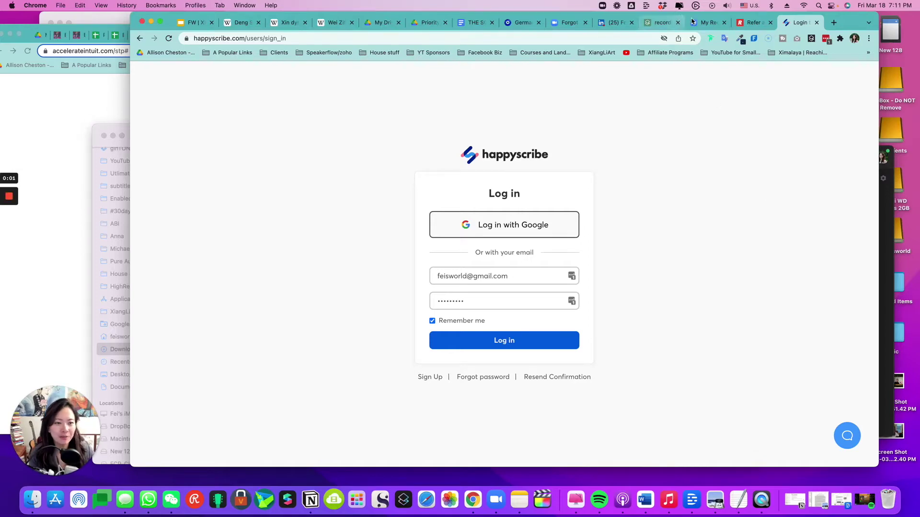
# - Check the Zoom cloud recordings list, then return to the Happy Scribe sign-in page
pyautogui.click(692, 22)
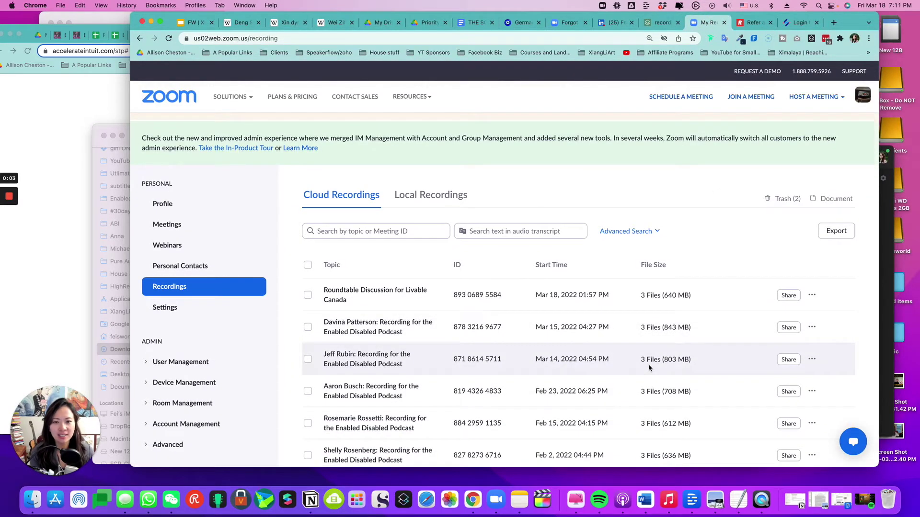
pyautogui.scroll(-3, 649, 367)
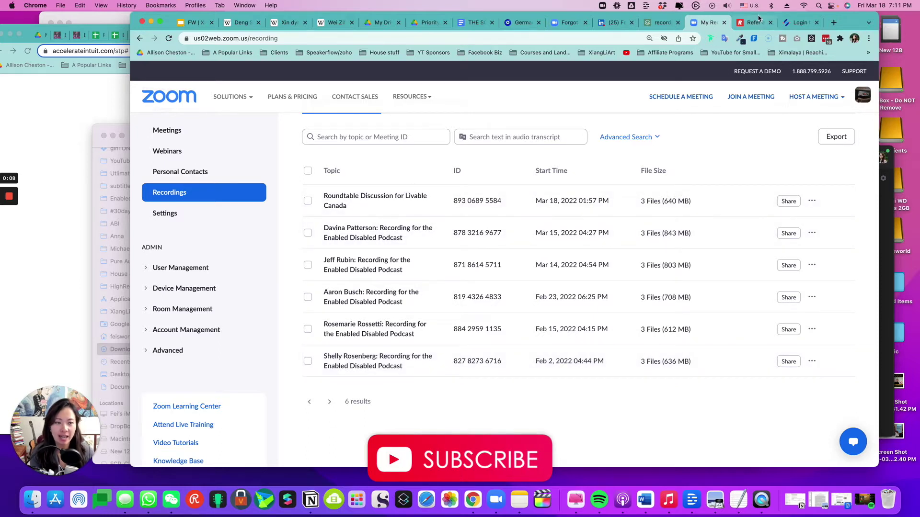
pyautogui.click(795, 22)
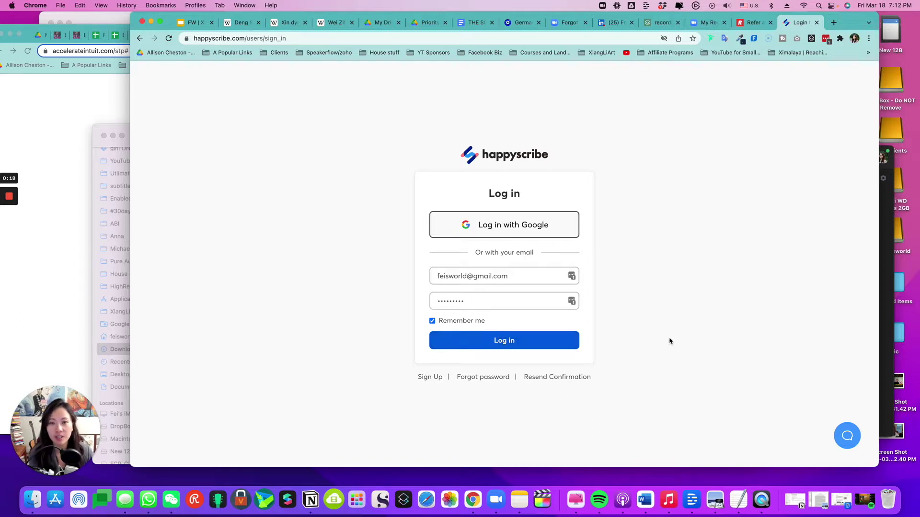
# - Sign in to Happy Scribe and start uploading a new file from the dashboard
pyautogui.click(544, 341)
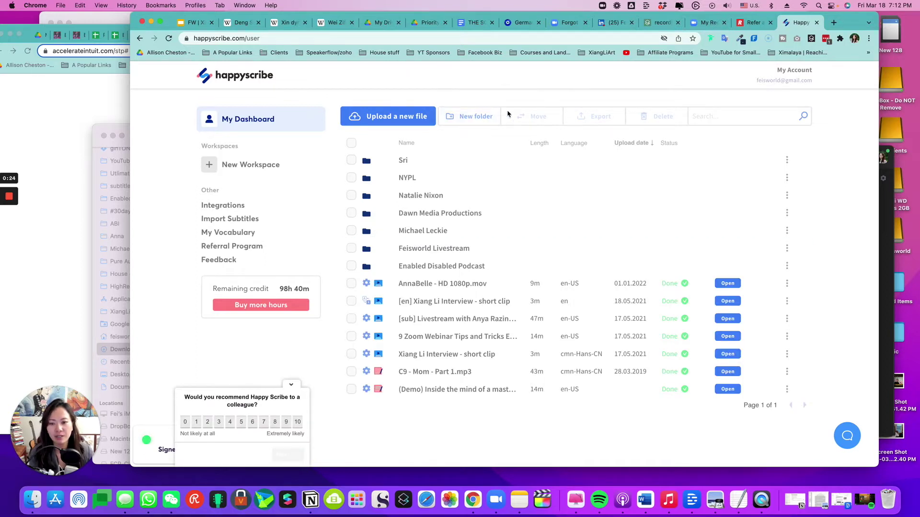
pyautogui.click(404, 119)
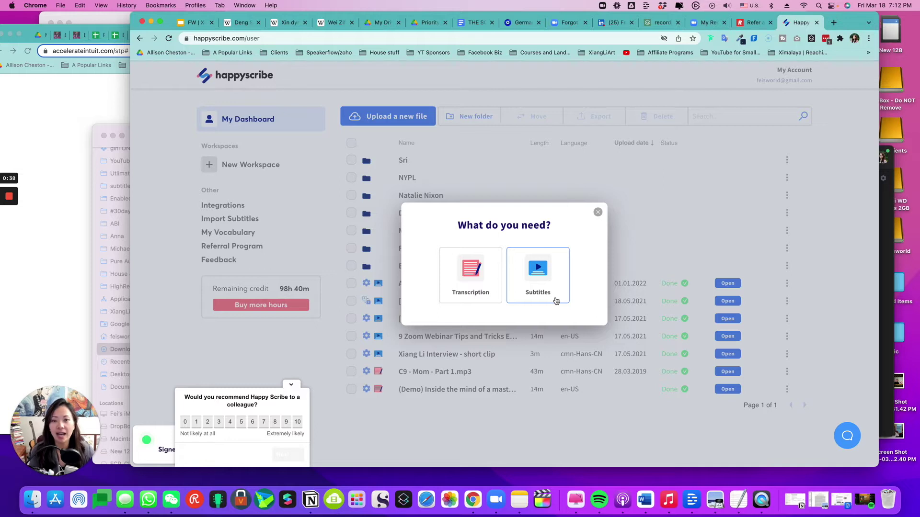
# - Choose Subtitles, dismiss the survey, and enable Use my vocabulary and Auto-submit once loaded
pyautogui.click(554, 290)
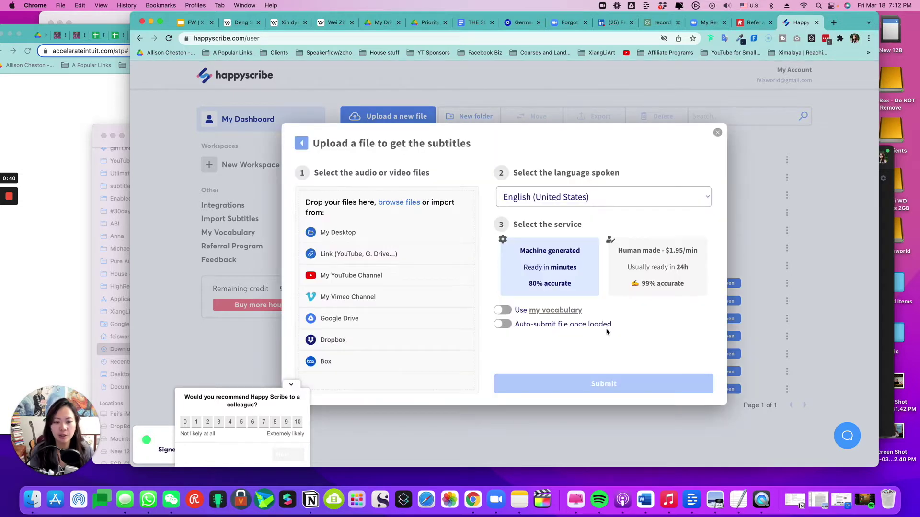
pyautogui.click(291, 384)
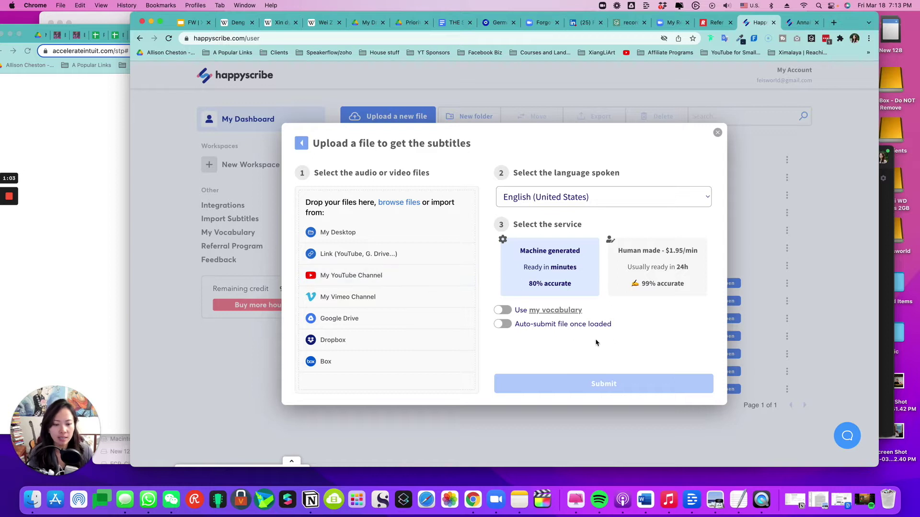
pyautogui.click(506, 312)
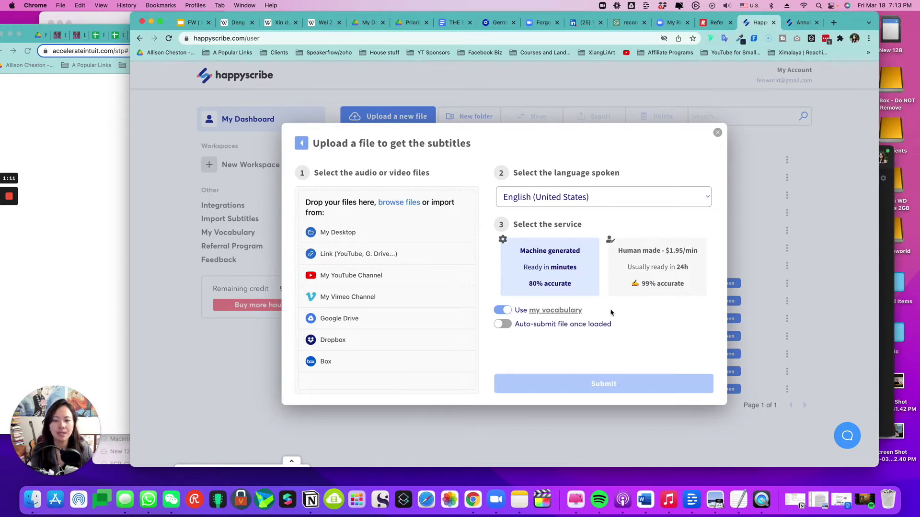
pyautogui.click(505, 327)
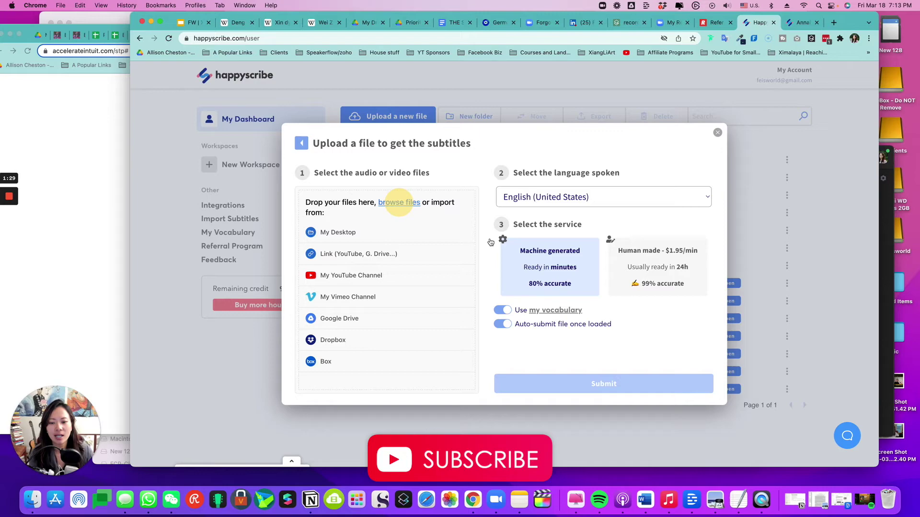
# - Upload the 1280x720 Zoom recording MP4 and open its finished transcript from the dashboard
pyautogui.click(399, 202)
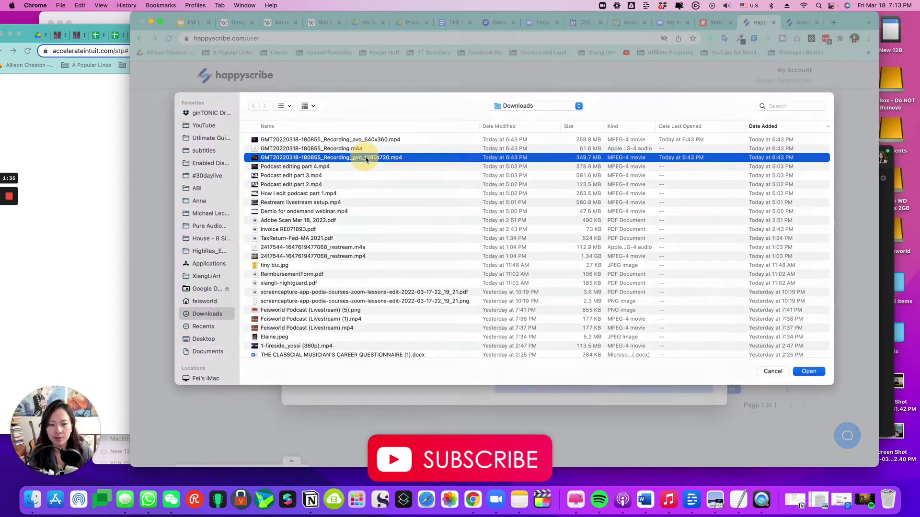
pyautogui.doubleClick(362, 155)
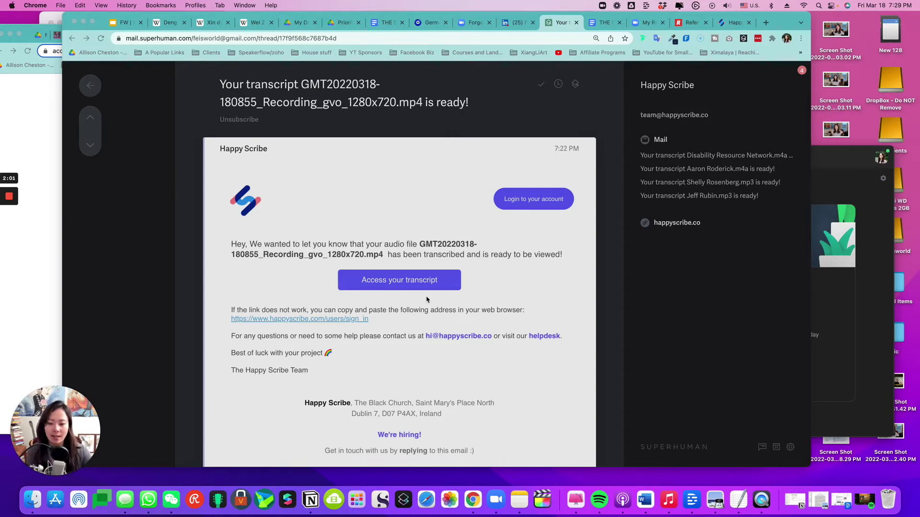
pyautogui.click(729, 27)
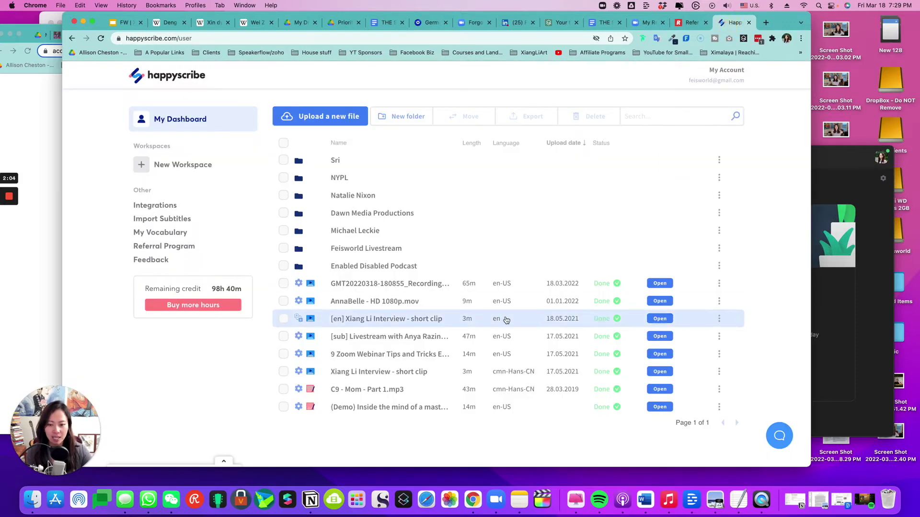
pyautogui.click(394, 283)
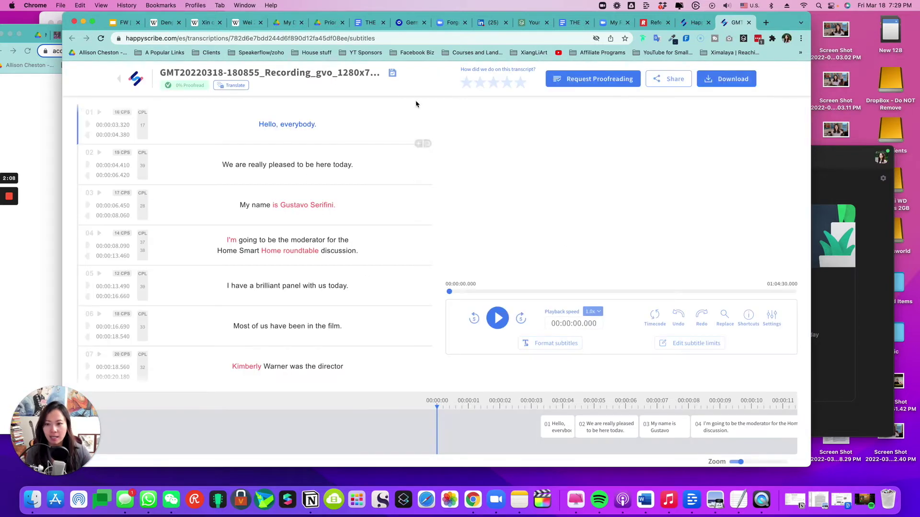
# - Replace the transcript name with 'EDP Liveable Conference' and save it
pyautogui.click(345, 72)
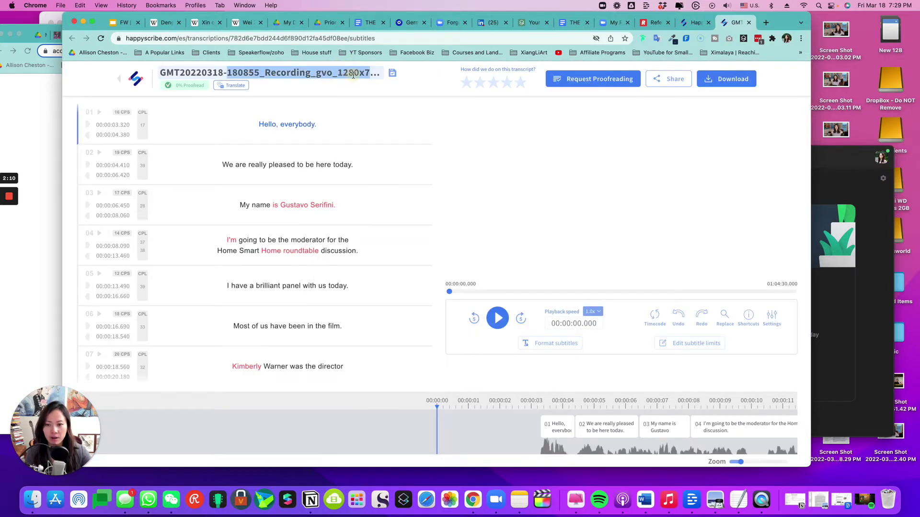
pyautogui.click(345, 72)
pyautogui.click(428, 262)
pyautogui.tripleClick(429, 262)
pyautogui.write('E')
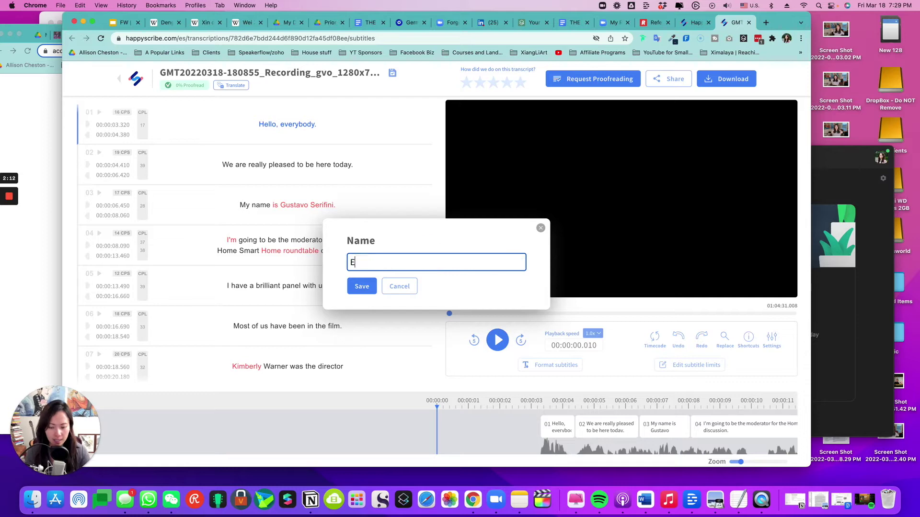
pyautogui.write('DP Liveable Conference')
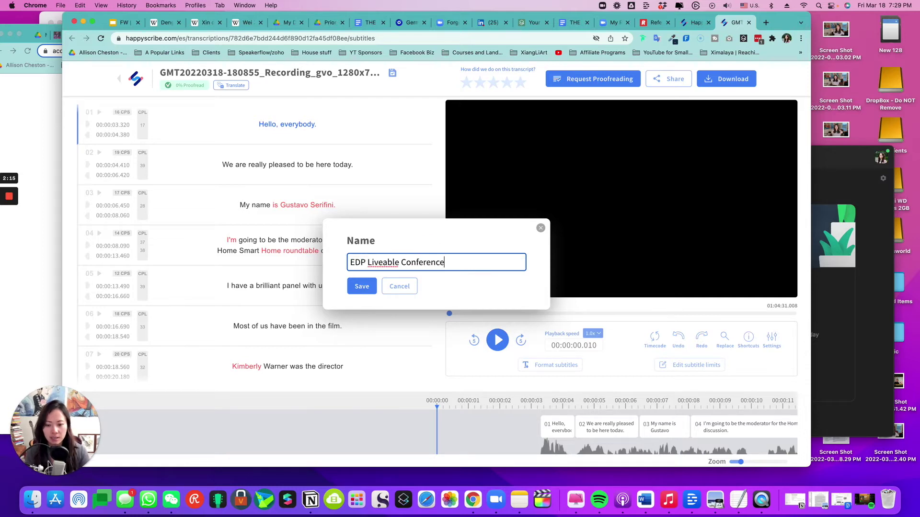
pyautogui.press('Return')
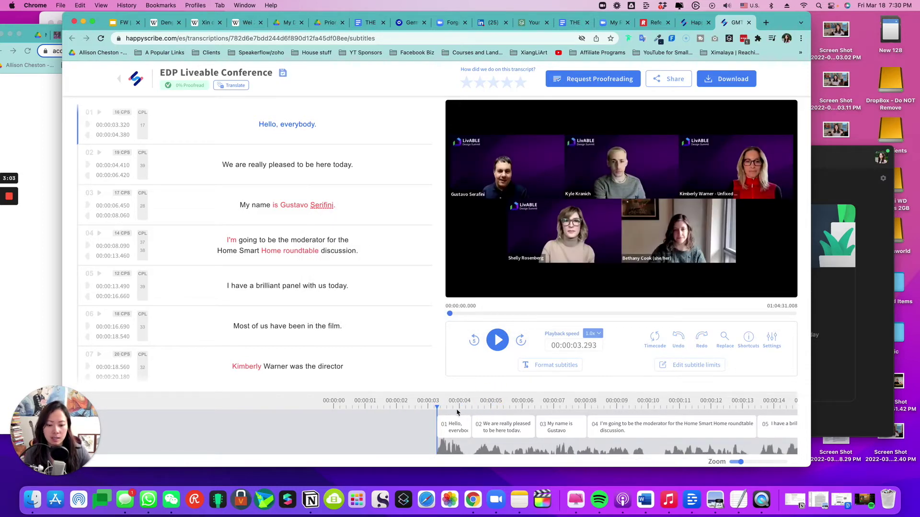
# - Play the recording from the first subtitle and correct 'livable' to 'LivABLE' in subtitle 1002
pyautogui.click(439, 410)
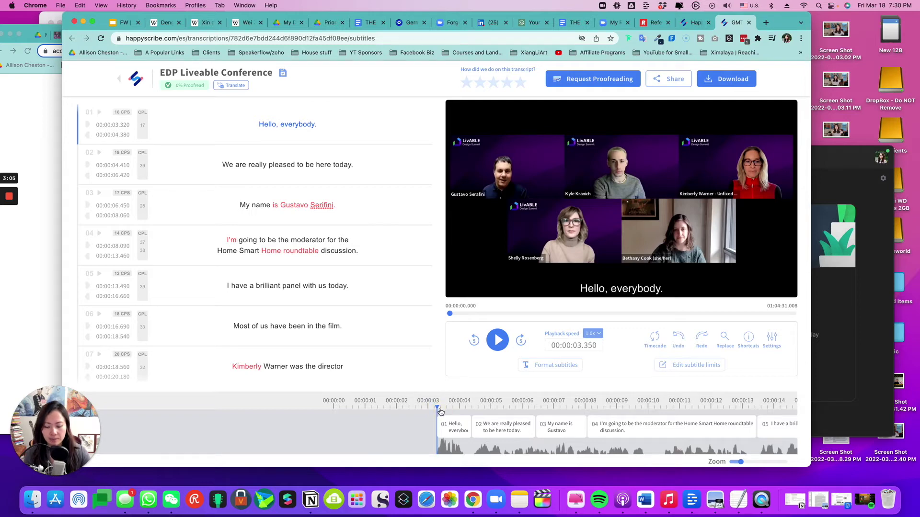
pyautogui.click(503, 341)
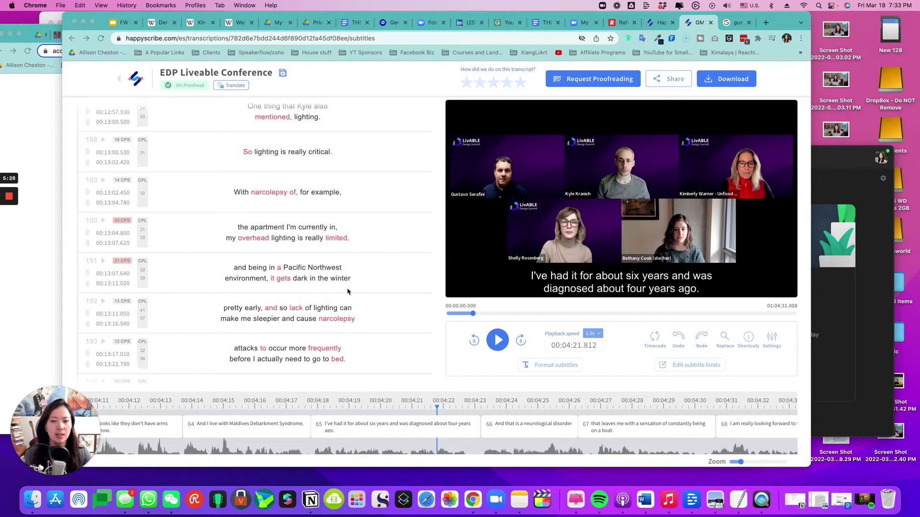
pyautogui.scroll(-2, 338, 287)
pyautogui.scroll(-3, 319, 322)
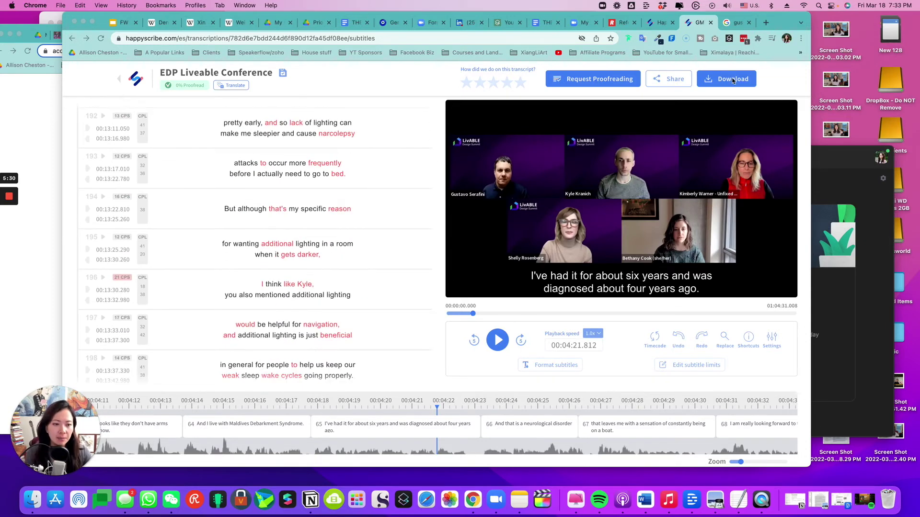
pyautogui.scroll(-1, 437, 154)
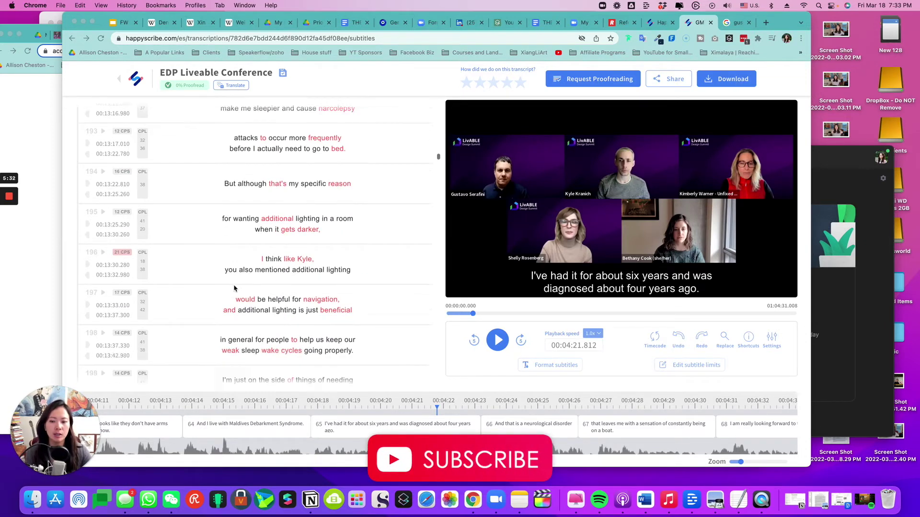
pyautogui.scroll(-15, 437, 158)
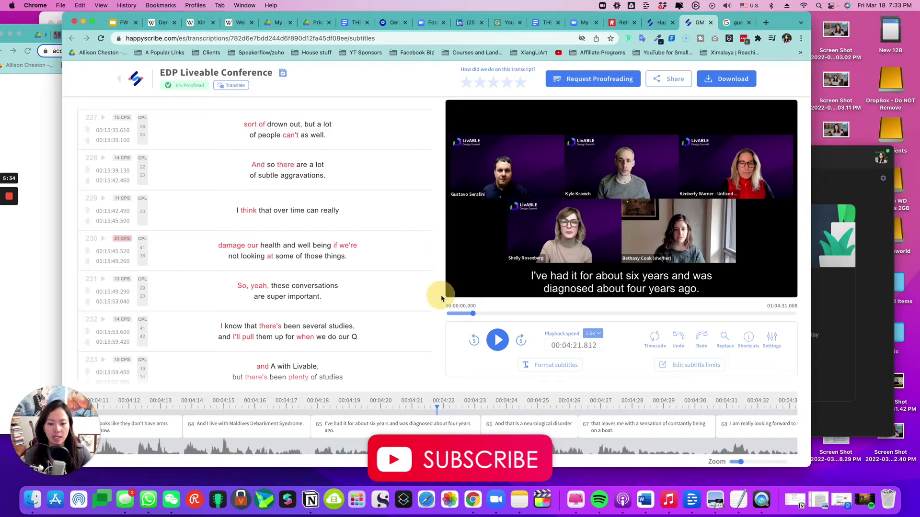
pyautogui.scroll(-5, 437, 170)
pyautogui.moveTo(438, 171); pyautogui.dragTo(428, 356)
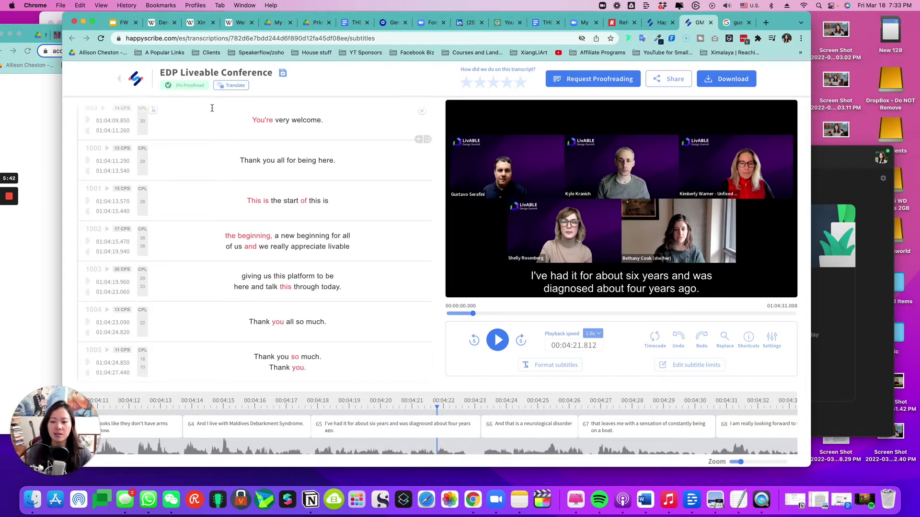
pyautogui.moveTo(287, 240)
pyautogui.click(337, 246)
pyautogui.doubleClick(337, 245)
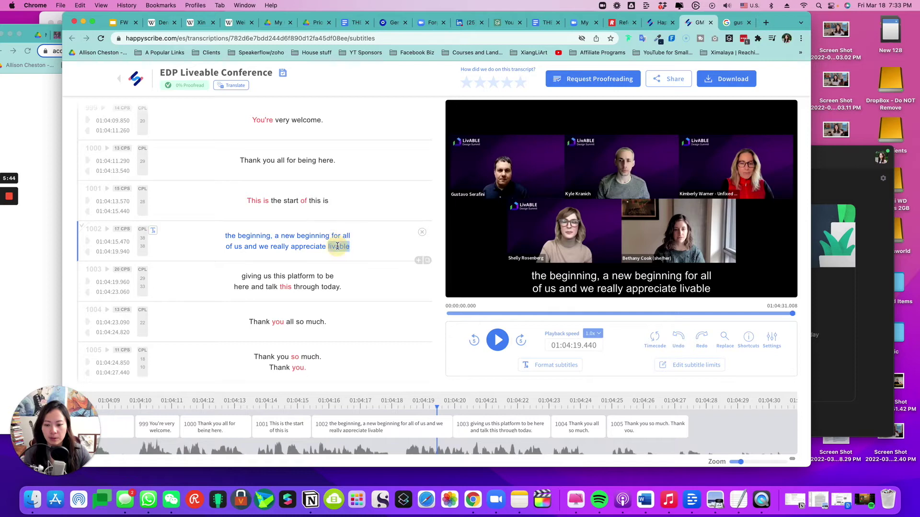
pyautogui.write('Liv')
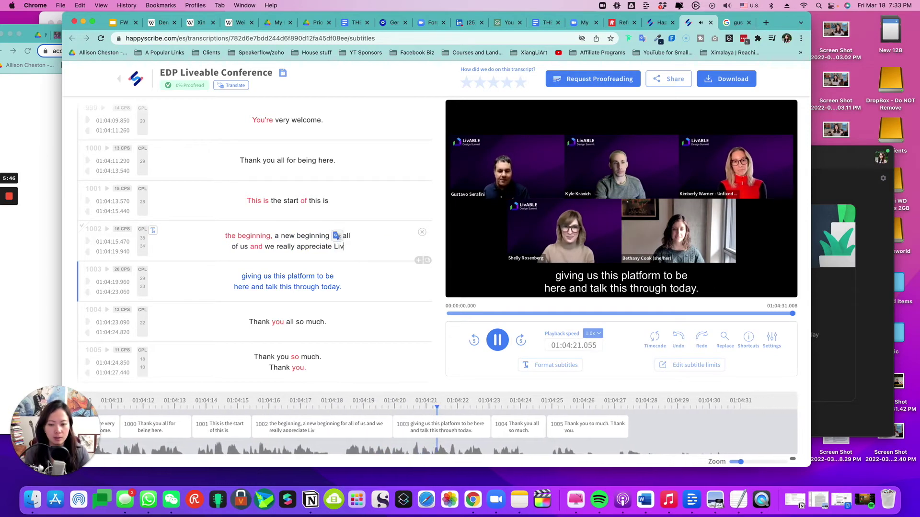
pyautogui.write('ABLE')
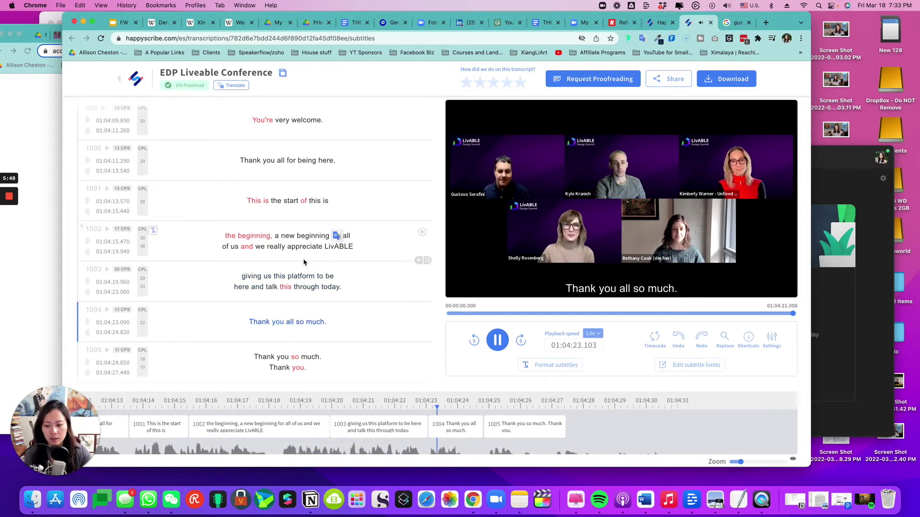
pyautogui.click(293, 290)
# - Pause playback and review the subtitle file formats in the download options, keeping SubRip
pyautogui.click(499, 347)
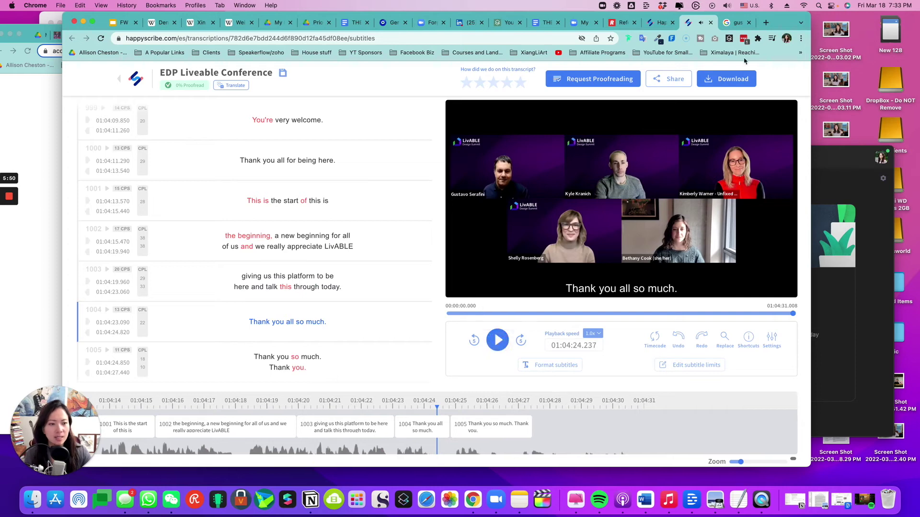
pyautogui.click(728, 79)
pyautogui.click(352, 360)
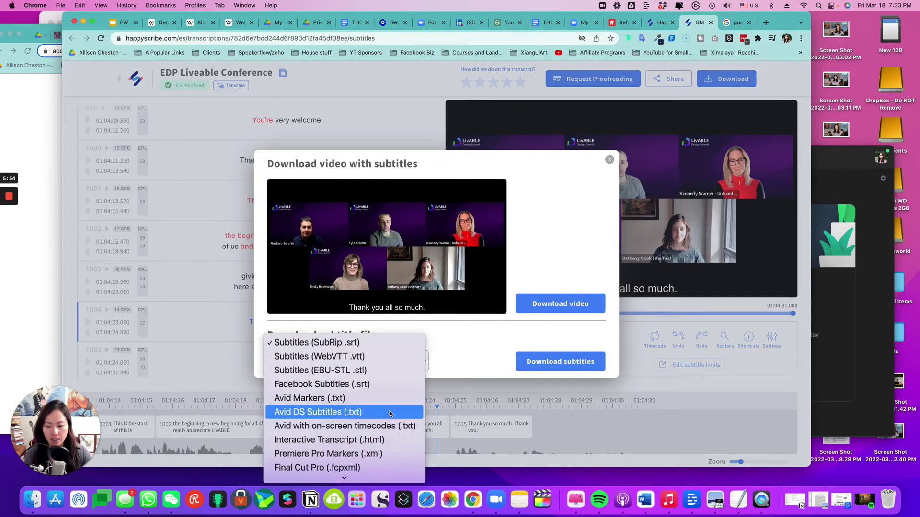
pyautogui.scroll(-3, 359, 431)
pyautogui.press('Escape')
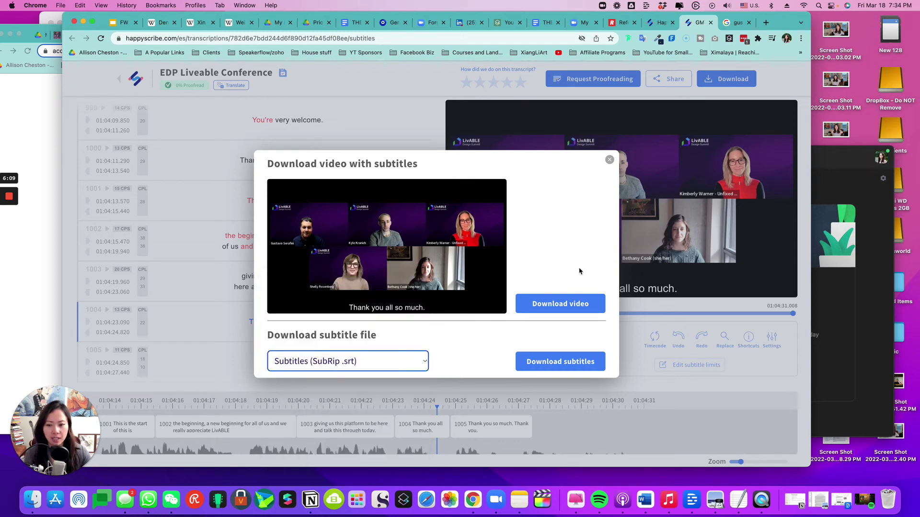
# - Reopen the download options and export the video with burned-in subtitles
pyautogui.click(610, 161)
pyautogui.click(726, 79)
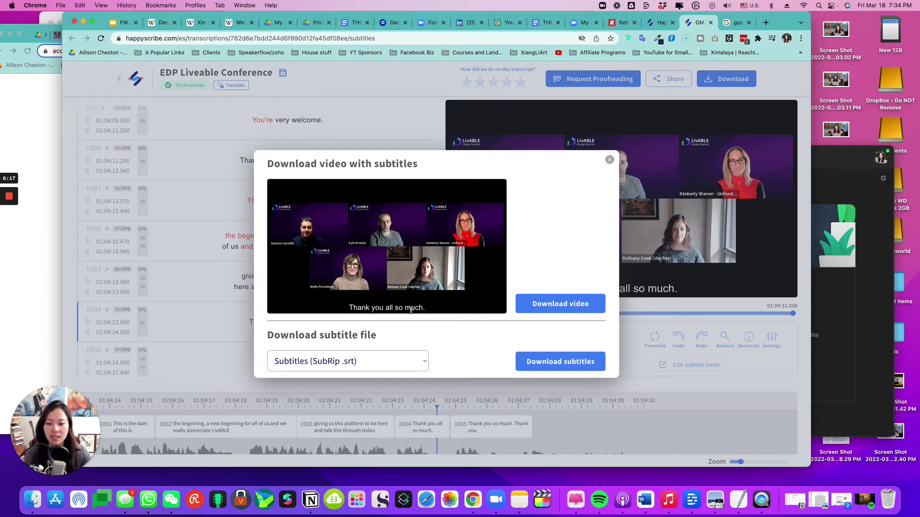
pyautogui.click(575, 310)
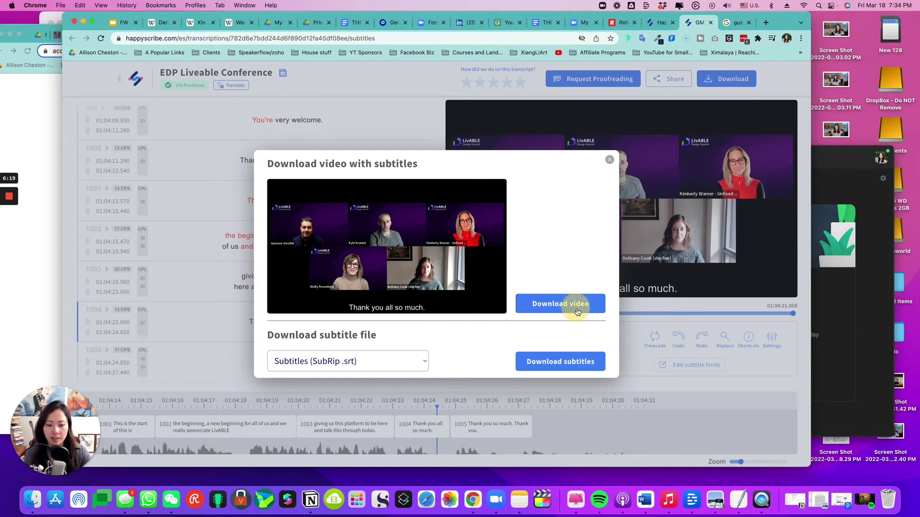